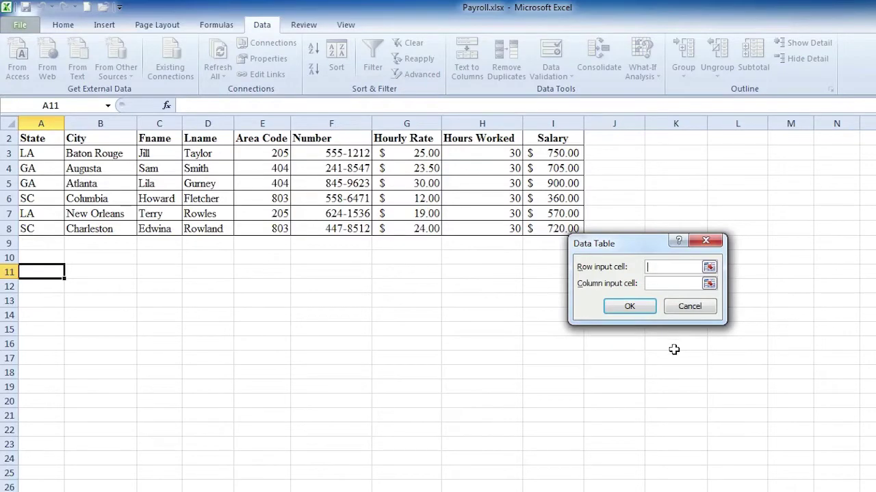
- Dismiss the empty Data Table dialog and enter the hours 25, 30, 35 and 40 down cells A12 to A15
click(681, 307)
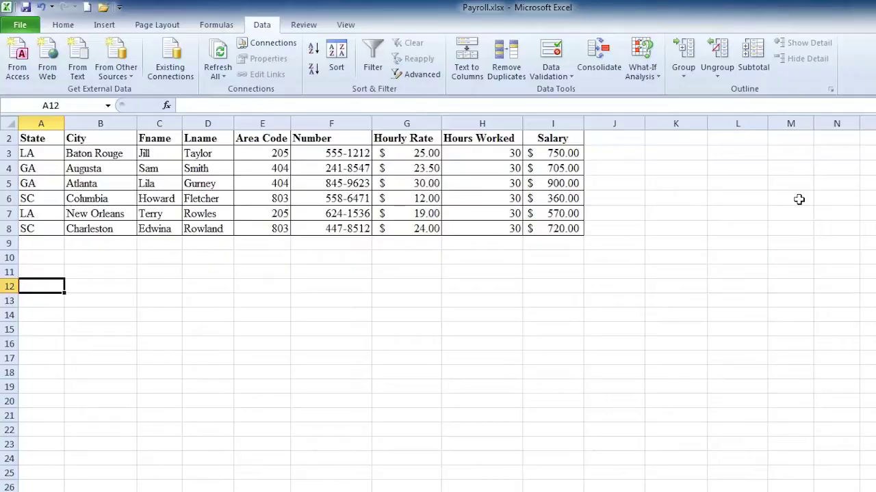
text(25)
key(Return)
text(30)
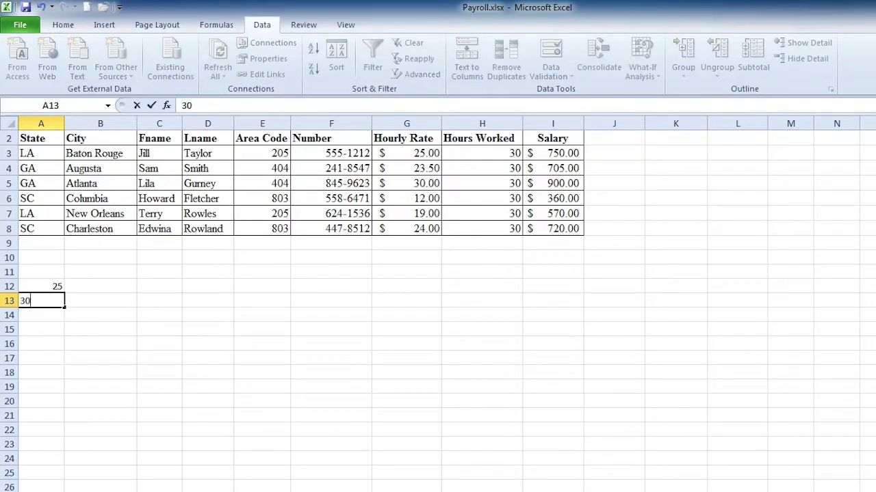
key(Return)
text(35)
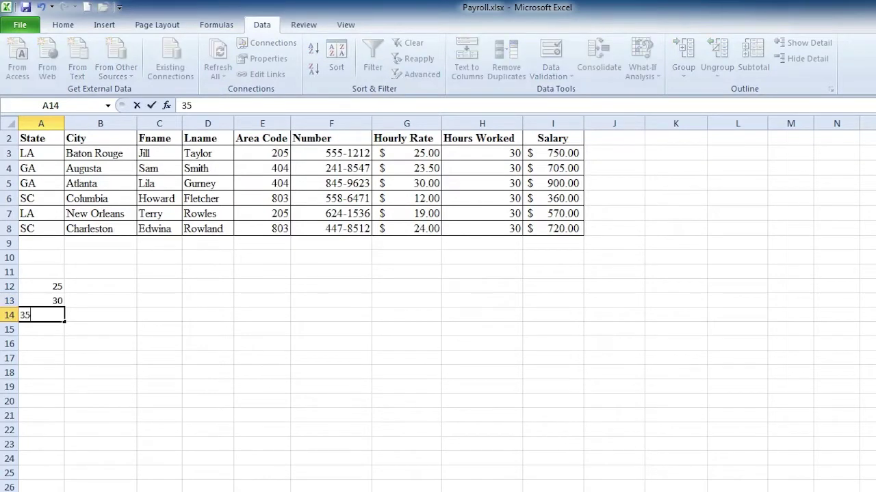
key(Return)
text(40)
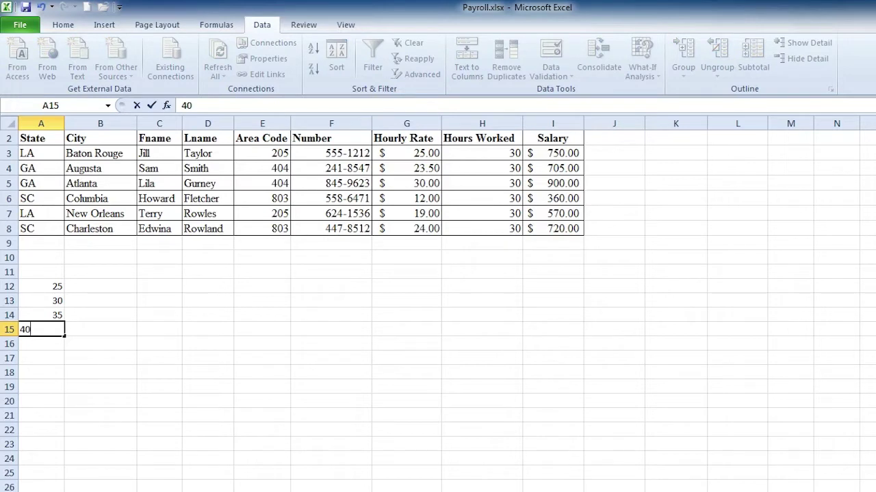
key(Return)
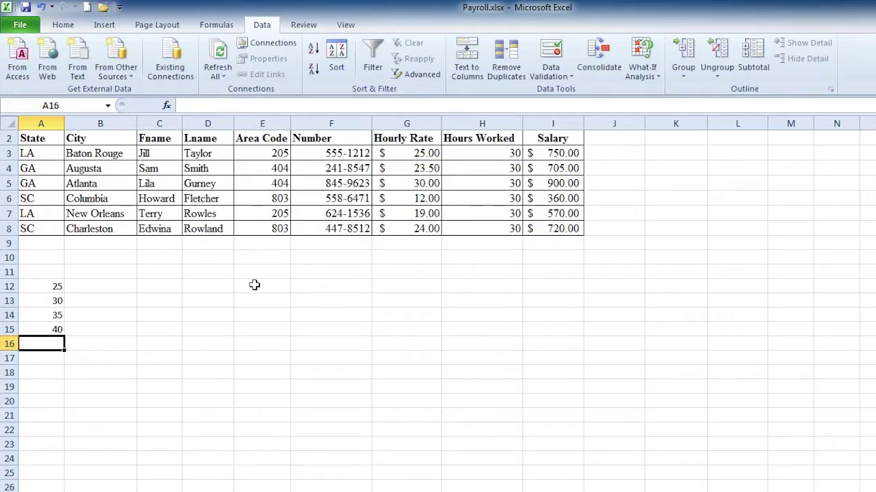
- Enter the salary formula =G3*H3 in cell B11, one row above and one column beside the list of hours
click(119, 274)
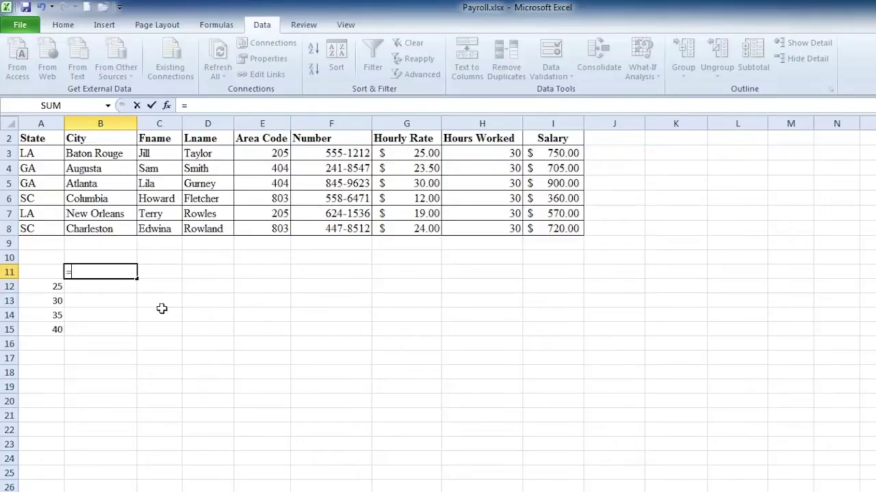
text(g3)
text(*h3)
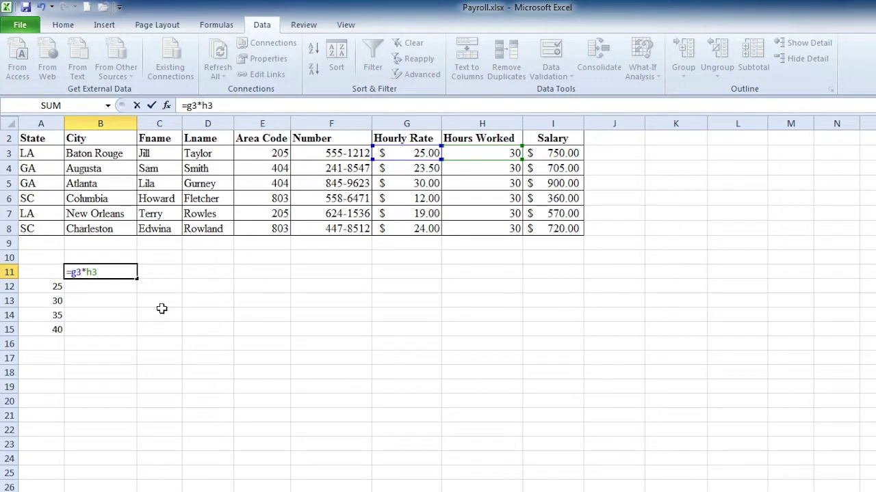
key(Return)
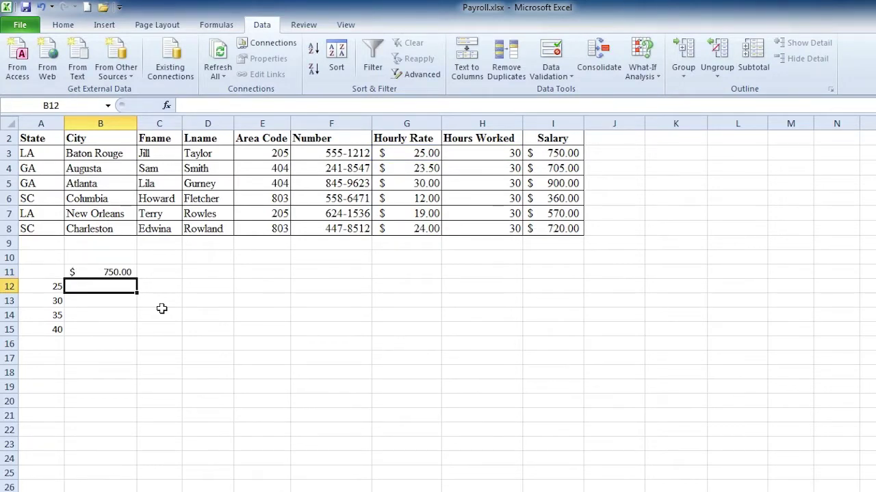
- Create a one-variable What-If data table over A11:B15 with H3 as the column input cell
drag(58, 274, 105, 328)
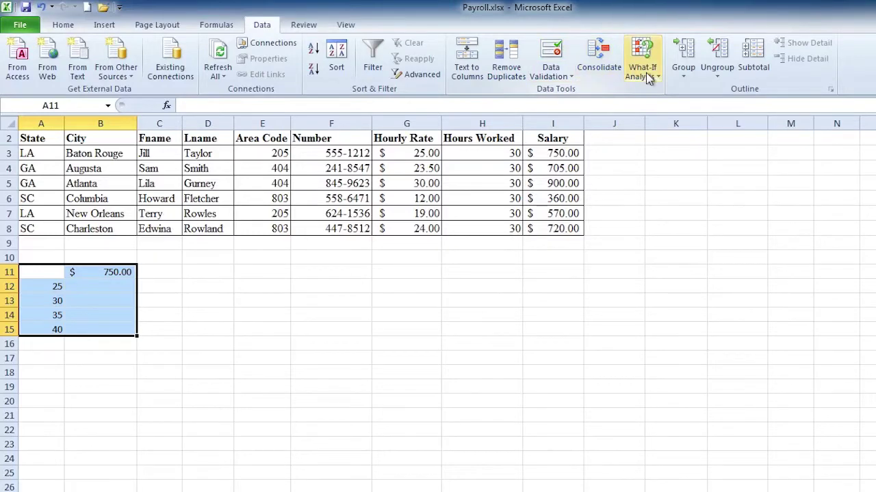
click(649, 76)
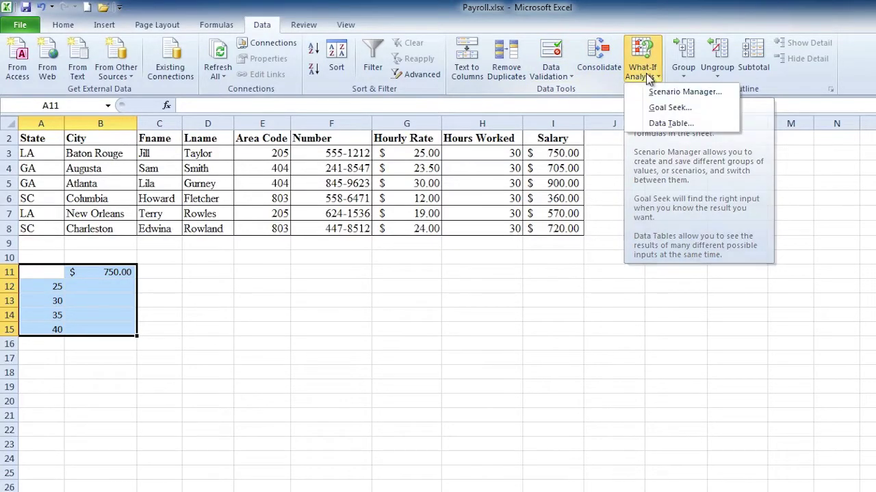
click(665, 125)
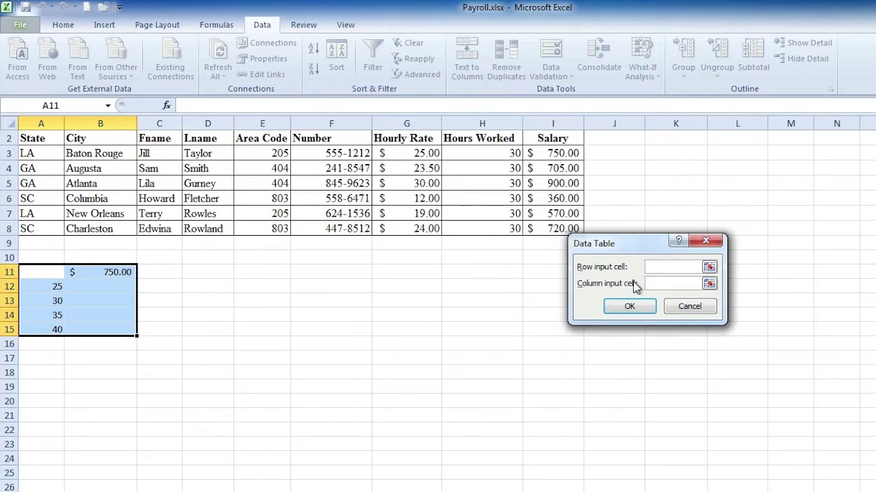
click(657, 283)
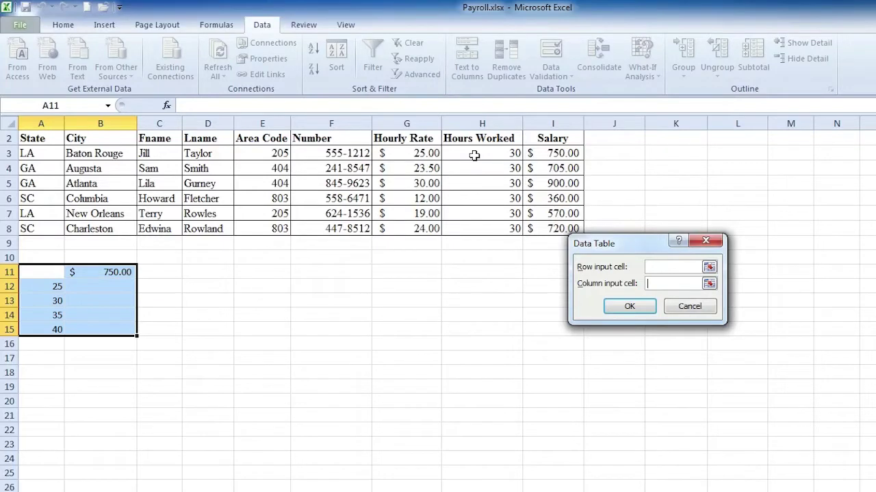
click(474, 155)
click(614, 308)
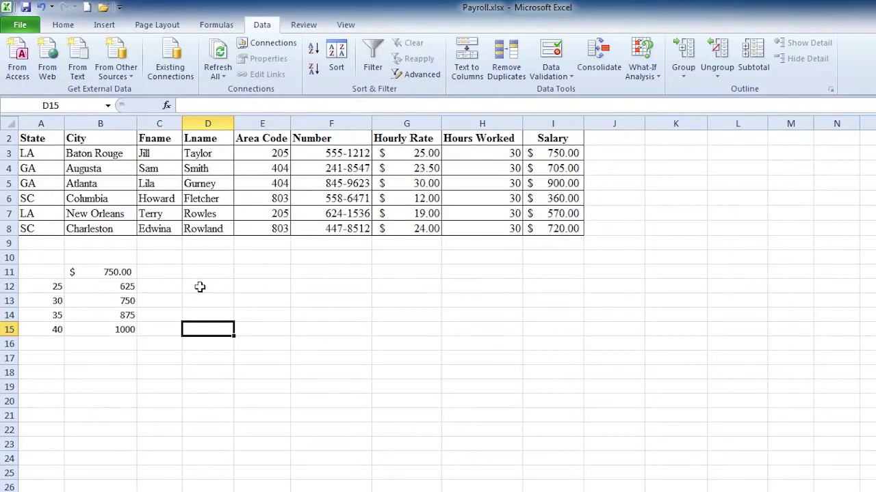
click(52, 388)
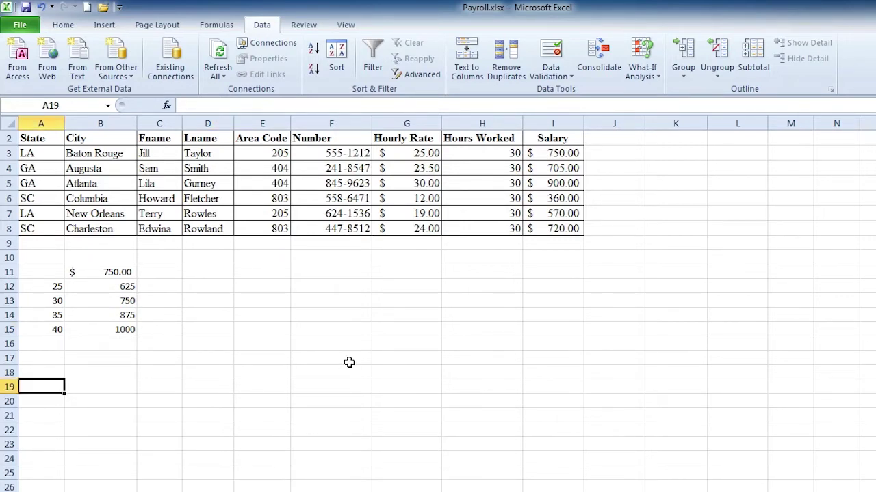
text(25)
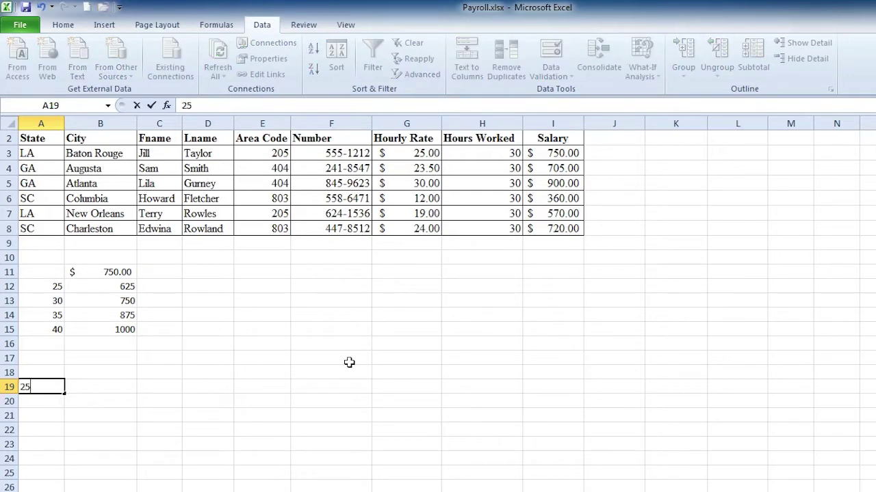
key(Return)
text(30)
key(Return)
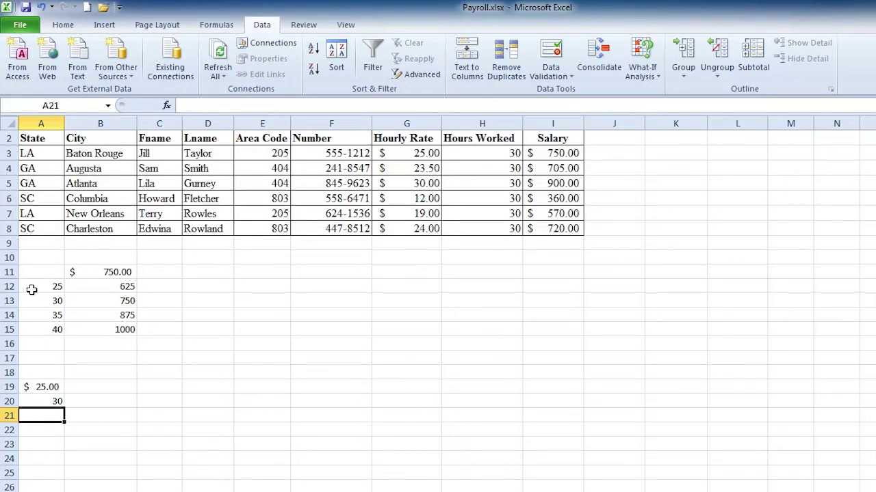
click(45, 385)
key(BackSpace)
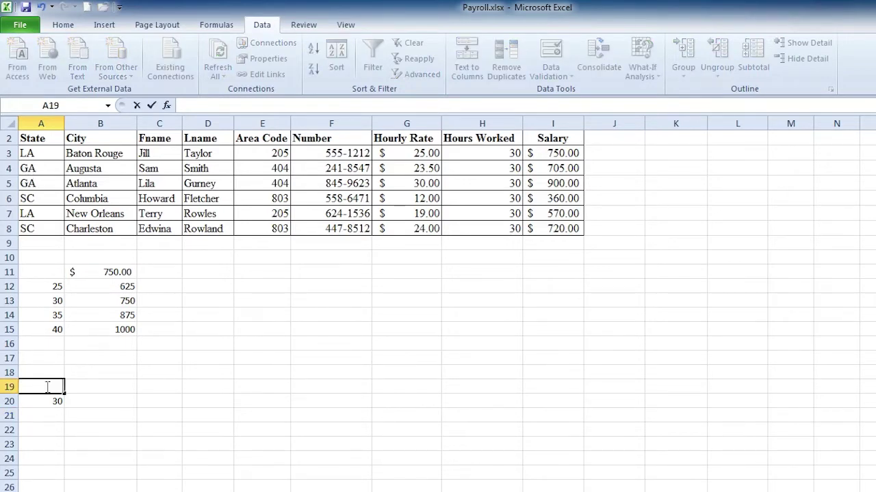
click(47, 398)
key(BackSpace)
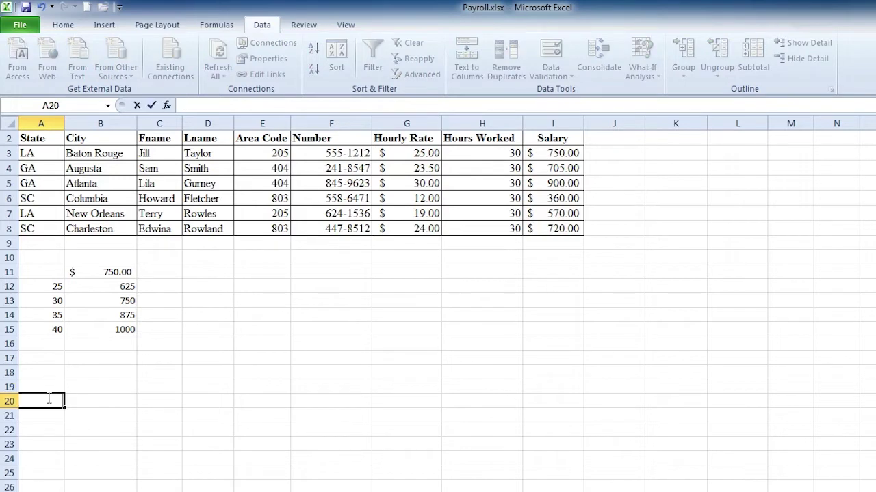
- Copy the hours in A12:A15 and paste them into the cells starting at A19
drag(33, 289, 34, 328)
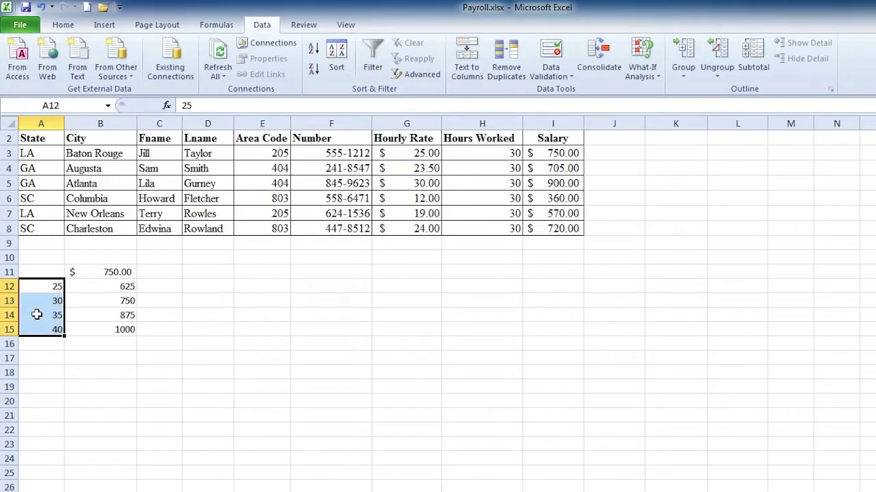
right_click(38, 315)
click(71, 340)
click(50, 383)
right_click(52, 389)
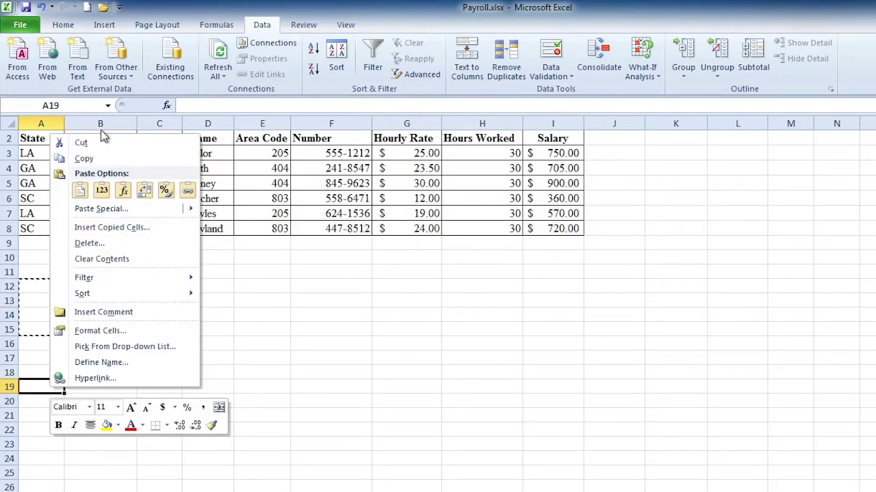
click(81, 189)
key(Escape)
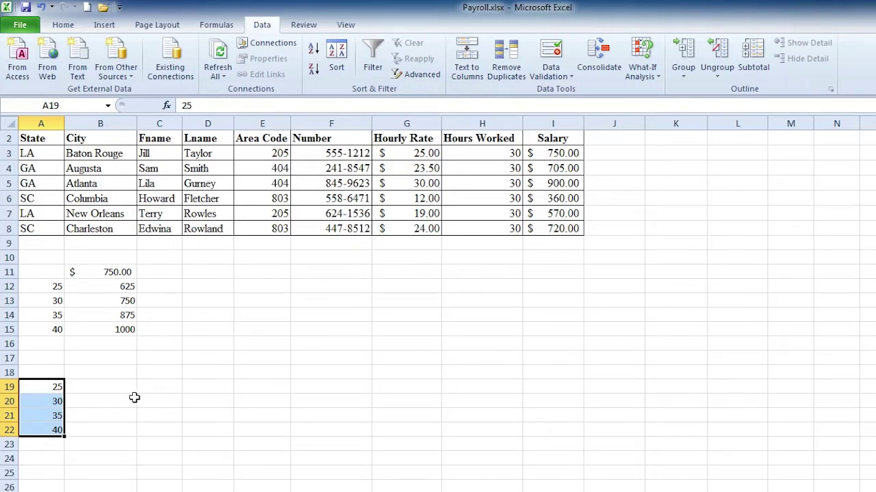
- Enter the hourly rates 17, 20, 23, 26 and 29 across row 18, from B18 to F18
click(120, 374)
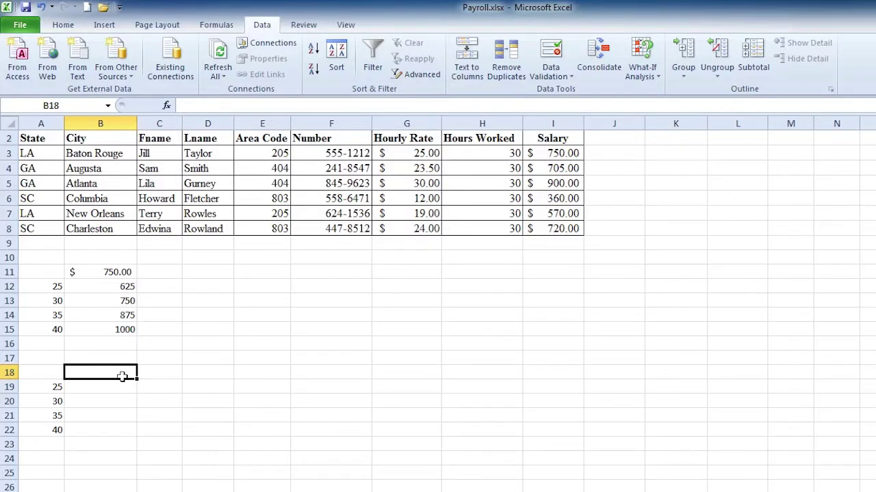
text(17)
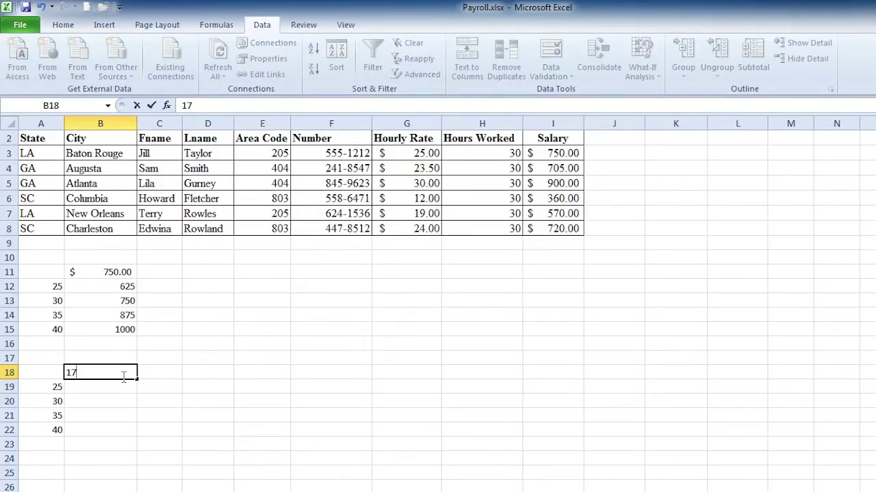
key(Tab)
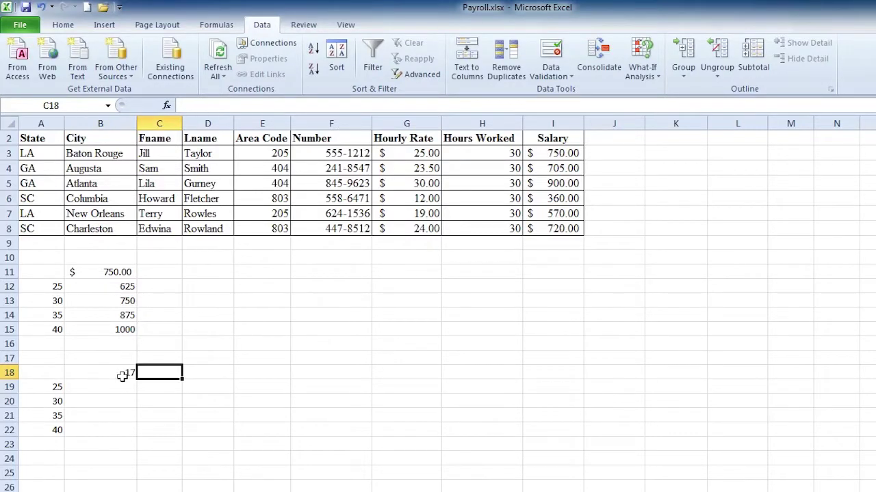
text(20)
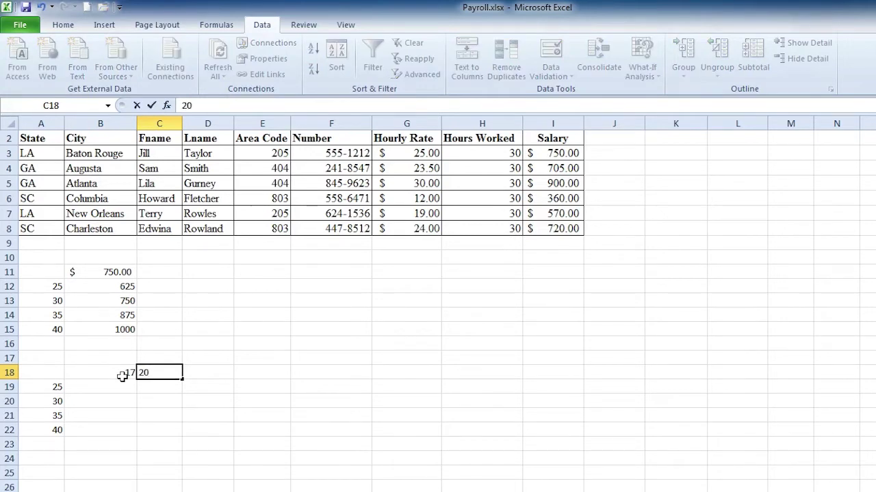
key(Tab)
text(2)
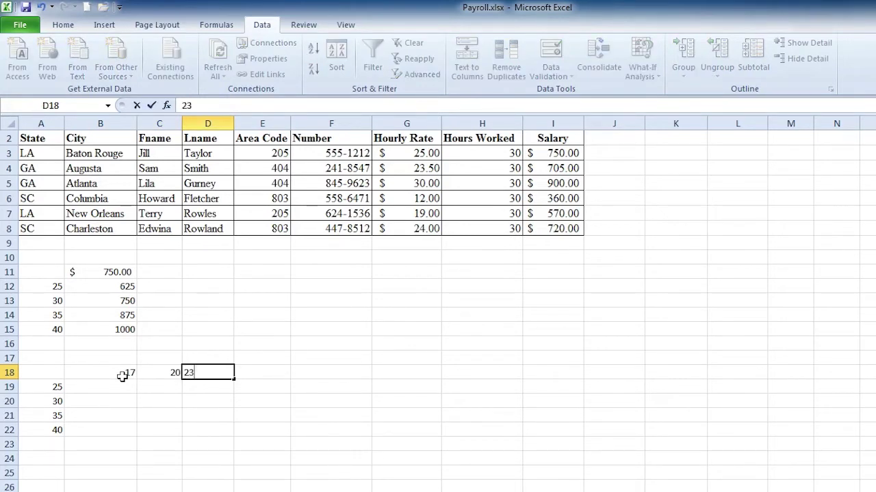
key(Tab)
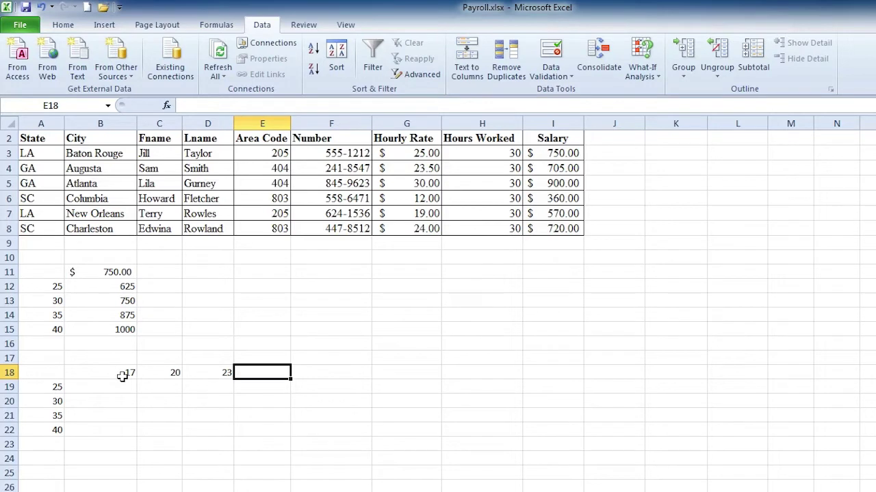
text(26)
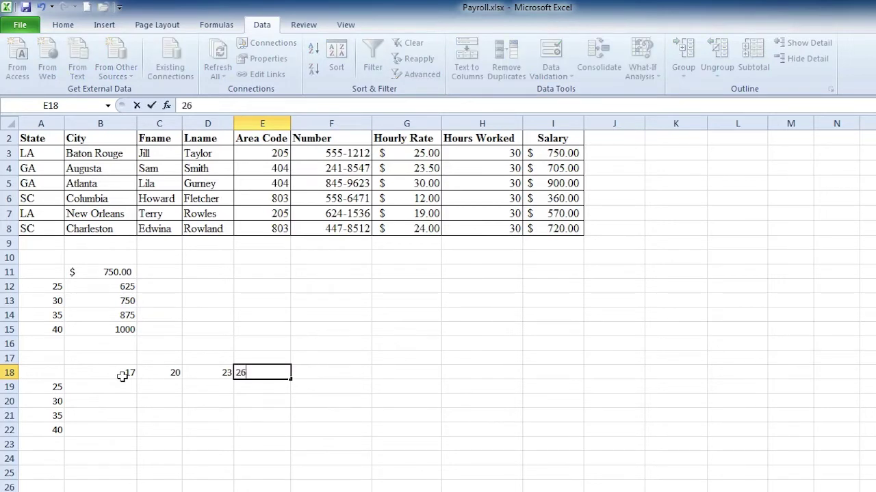
key(Tab)
text(2)
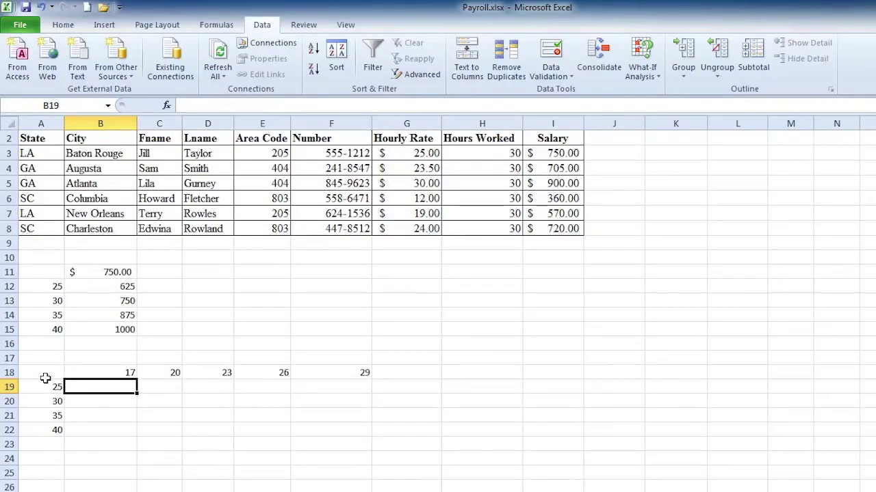
- Enter the salary formula =G3*H3 in cell A18, where the row of rates and the column of hours meet
click(46, 378)
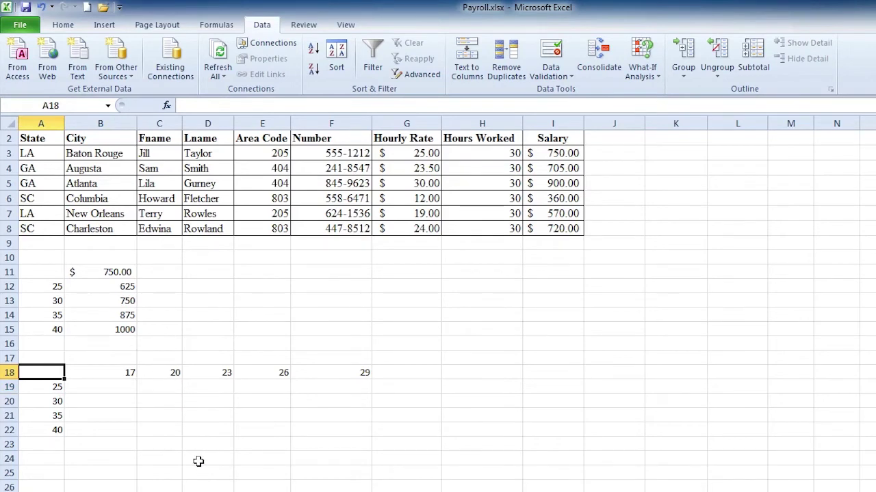
text(=)
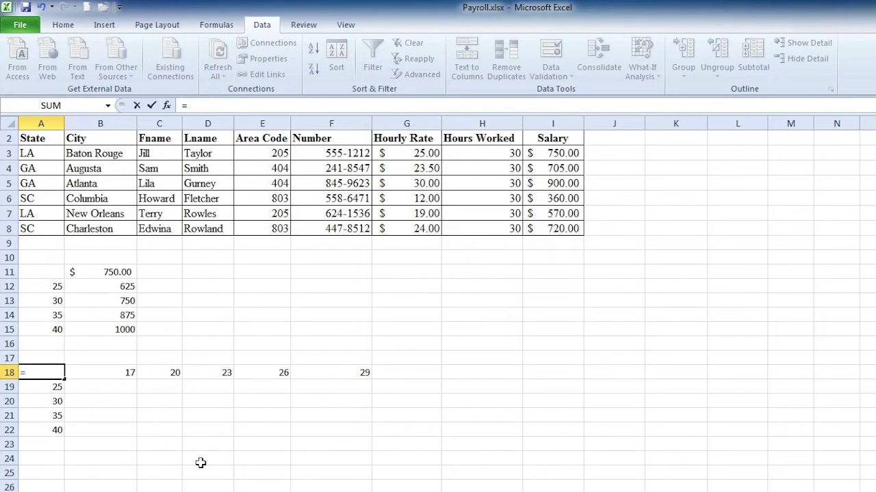
click(42, 376)
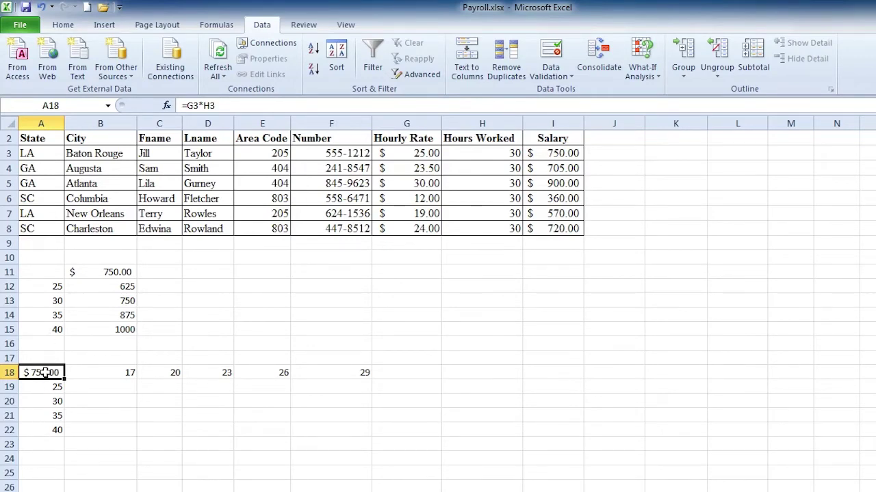
- Create a two-variable What-If data table over A18:F22 with G3 as the row input cell and H3 as the column input cell
drag(44, 372, 338, 424)
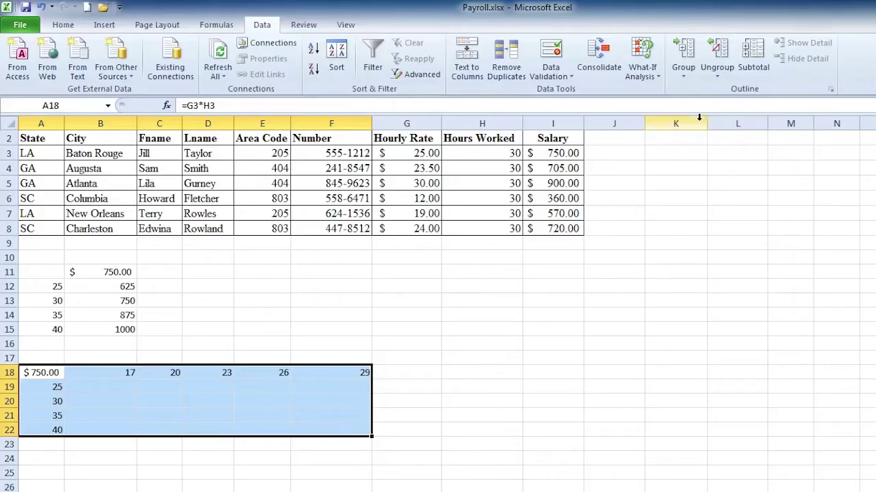
click(646, 77)
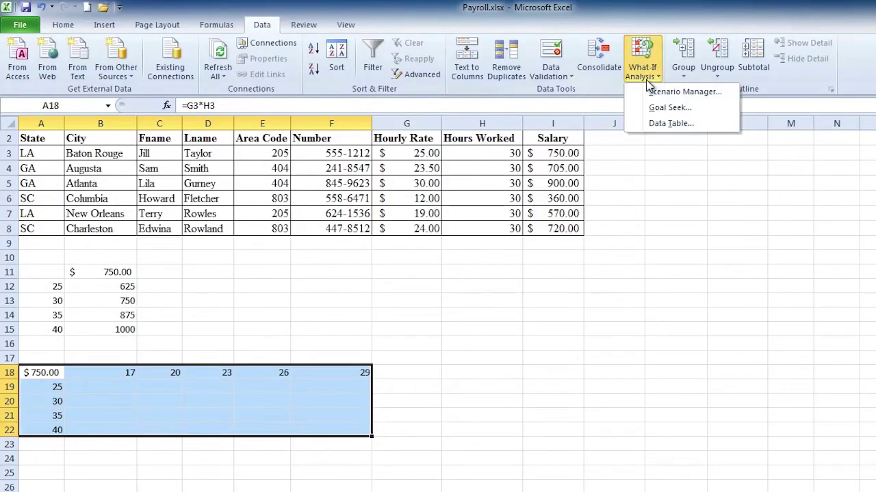
click(658, 122)
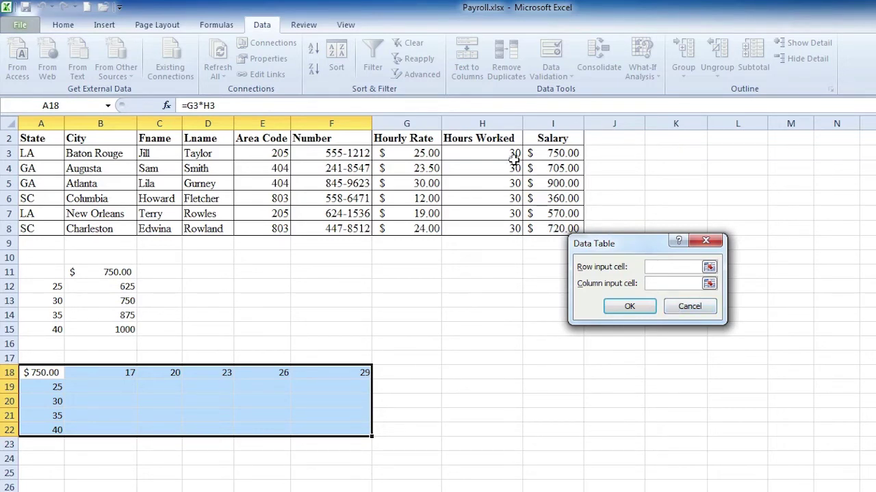
click(655, 284)
click(457, 154)
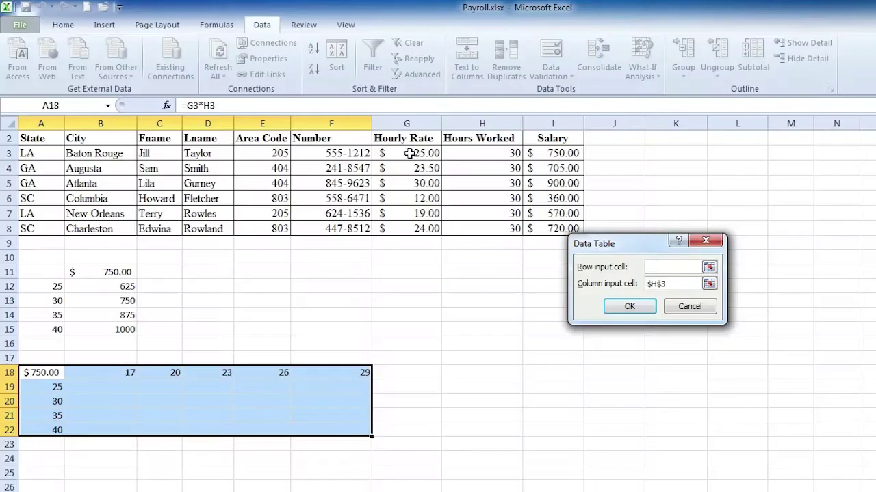
click(409, 153)
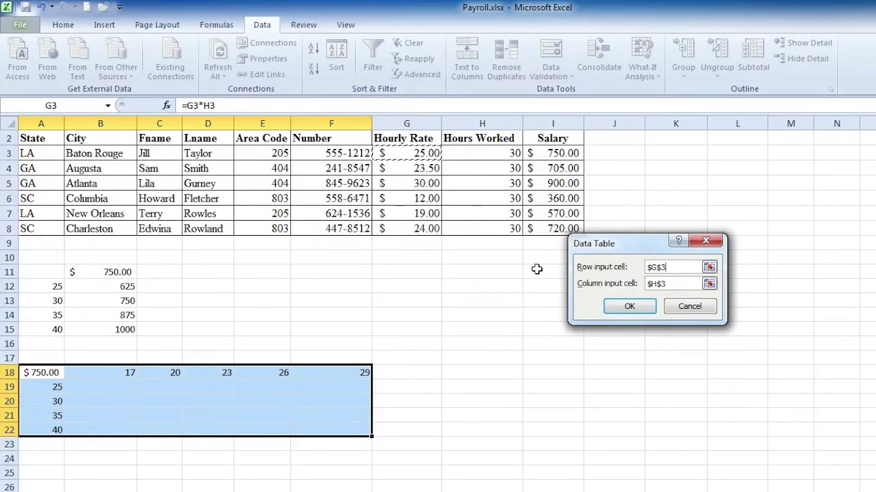
click(641, 307)
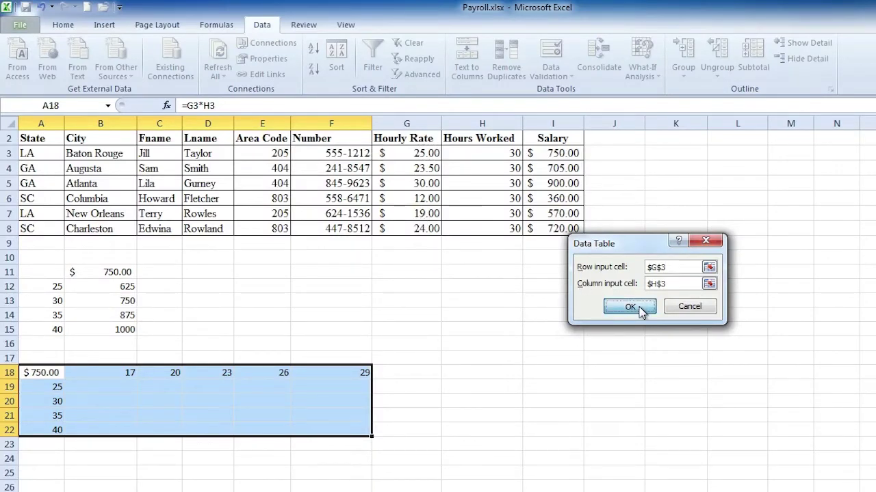